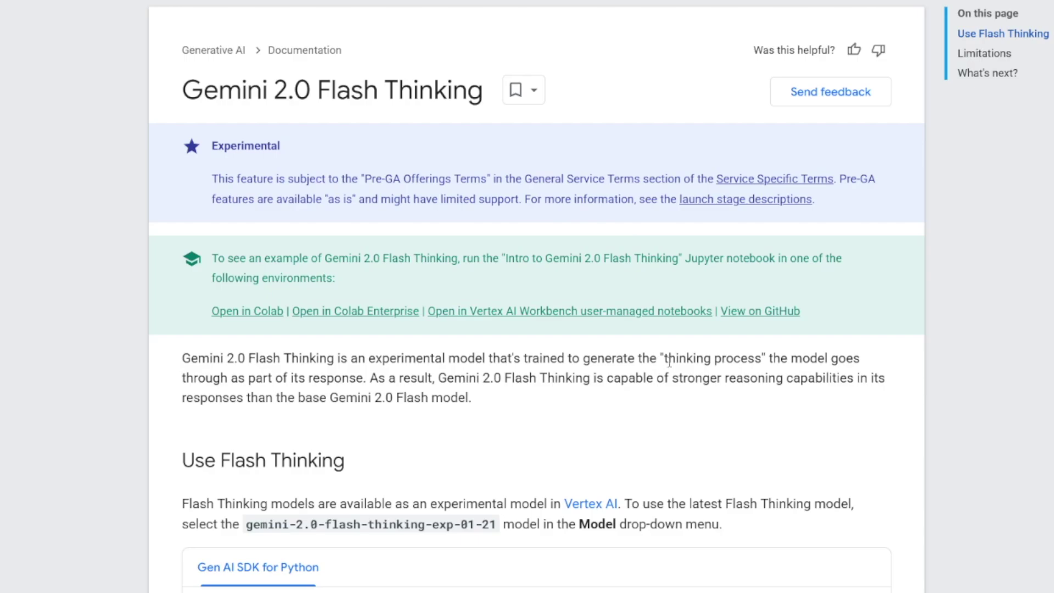
# Highlight 'thinking process' and the '2.0 Flash Thinking' title on the Flash Thinking page.
pyautogui.moveTo(664, 359); pyautogui.dragTo(760, 362)
pyautogui.click(506, 383)
pyautogui.moveTo(281, 91); pyautogui.dragTo(481, 89)
pyautogui.click(481, 89)
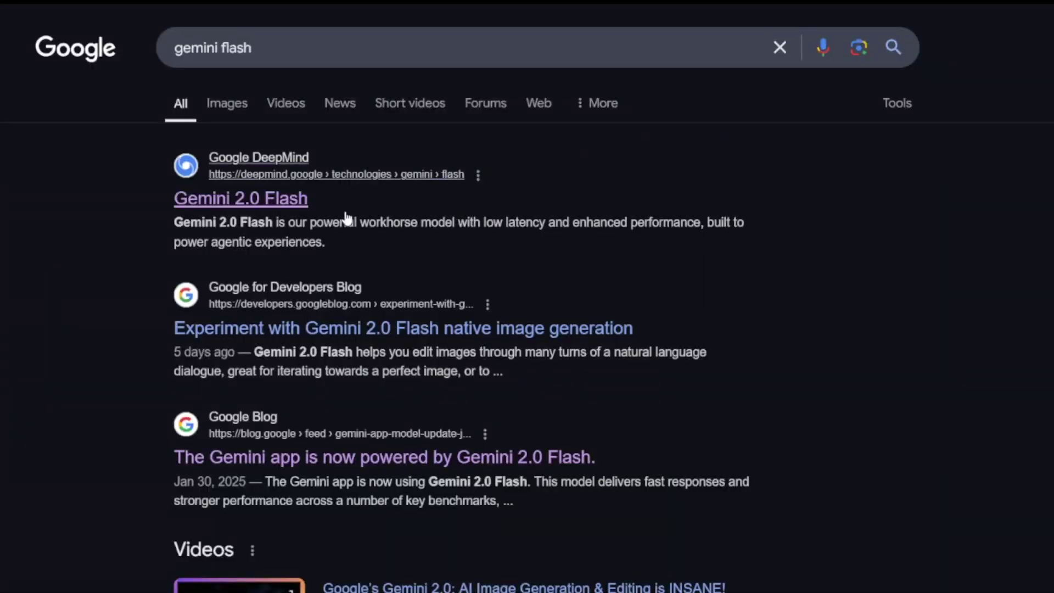
# Open the DeepMind Gemini 2.0 Flash result and launch it in Google AI Studio.
pyautogui.moveTo(263, 48); pyautogui.dragTo(168, 49)
pyautogui.click(308, 53)
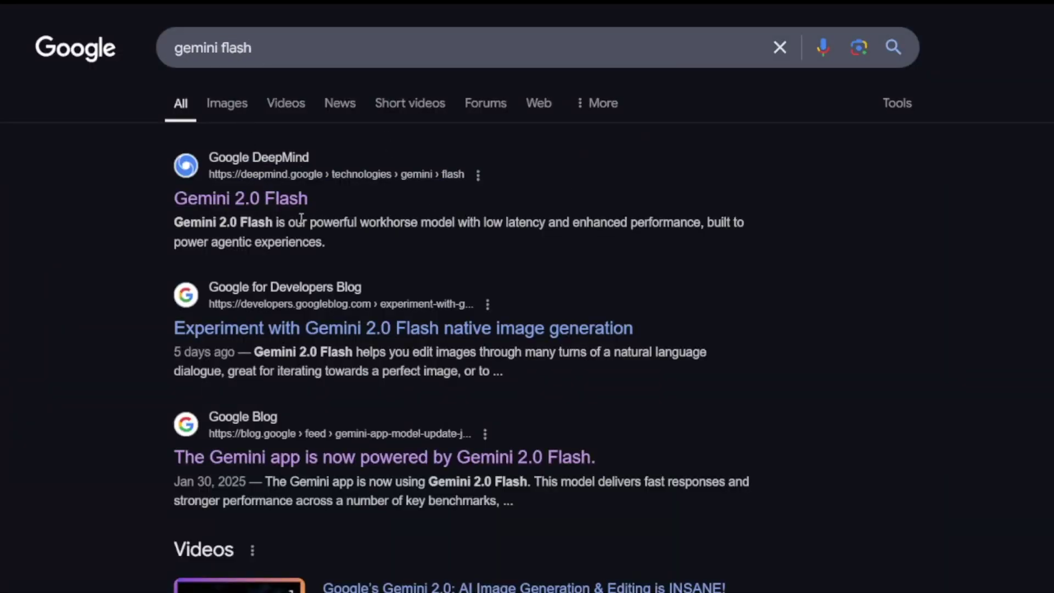
pyautogui.click(301, 198)
pyautogui.scroll(-6, 404, 284)
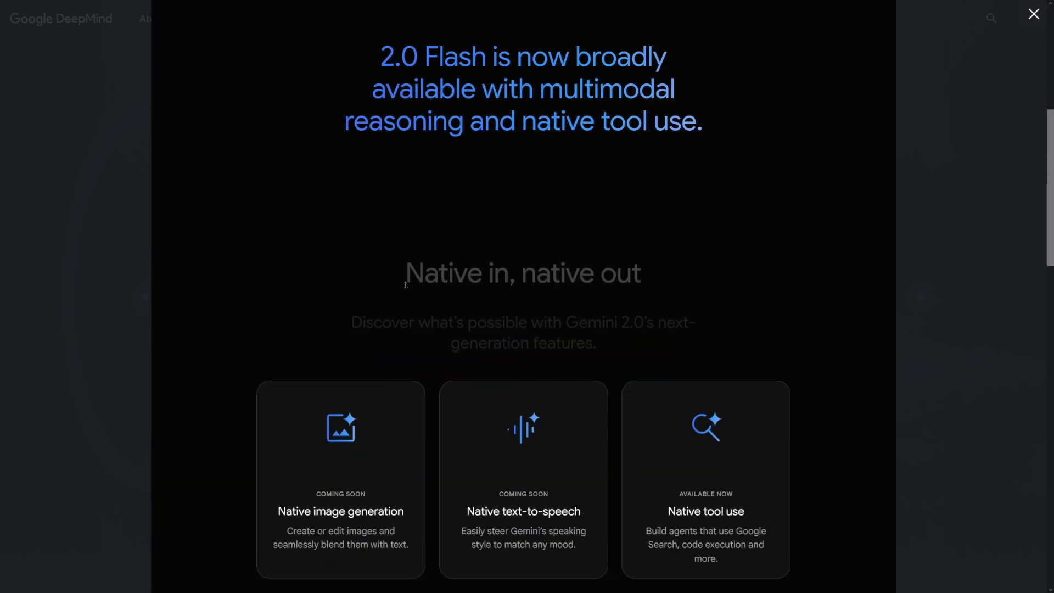
pyautogui.scroll(6, 404, 284)
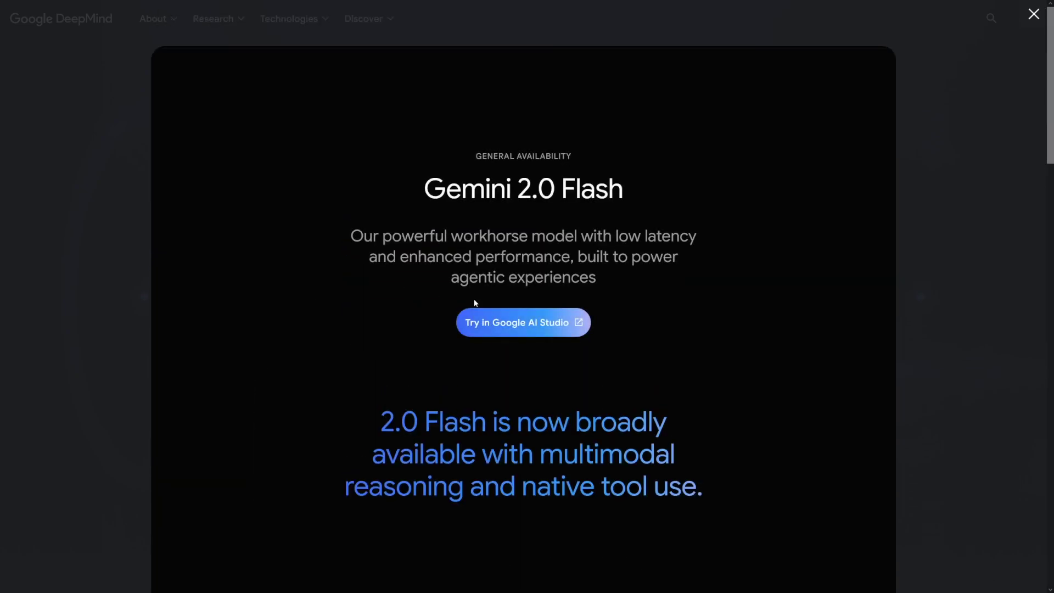
pyautogui.click(551, 328)
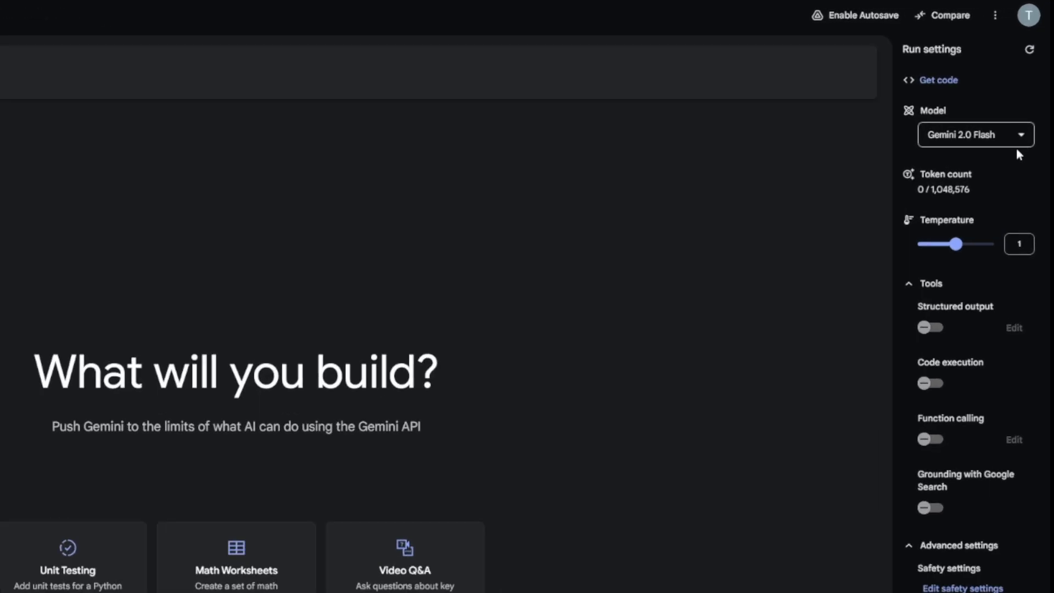
# Pick Gemini 2.0 Flash (Image Generation) Experimental as the model in Run settings.
pyautogui.moveTo(1020, 96)
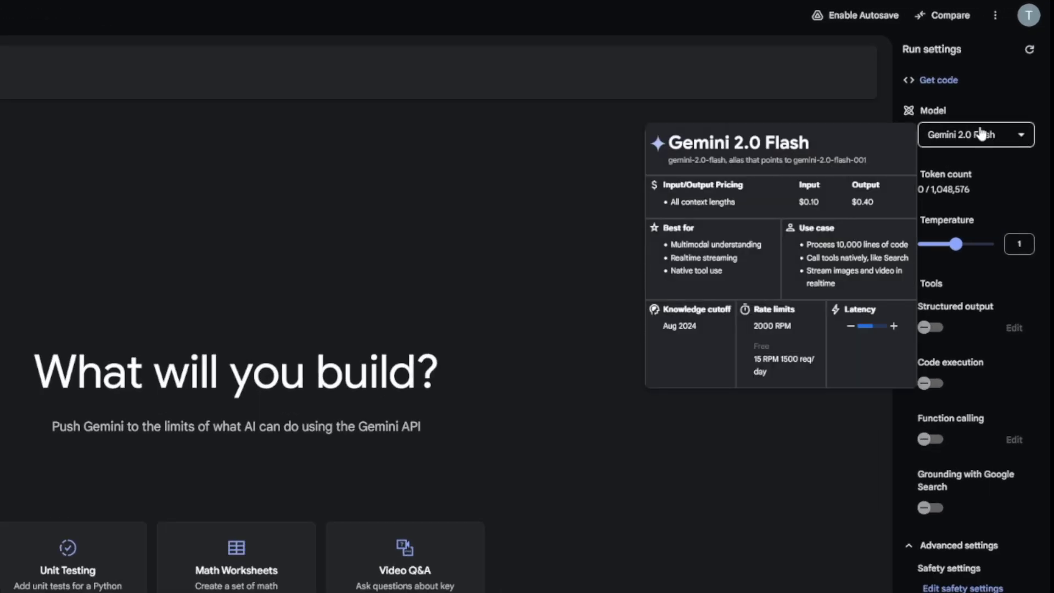
pyautogui.click(997, 140)
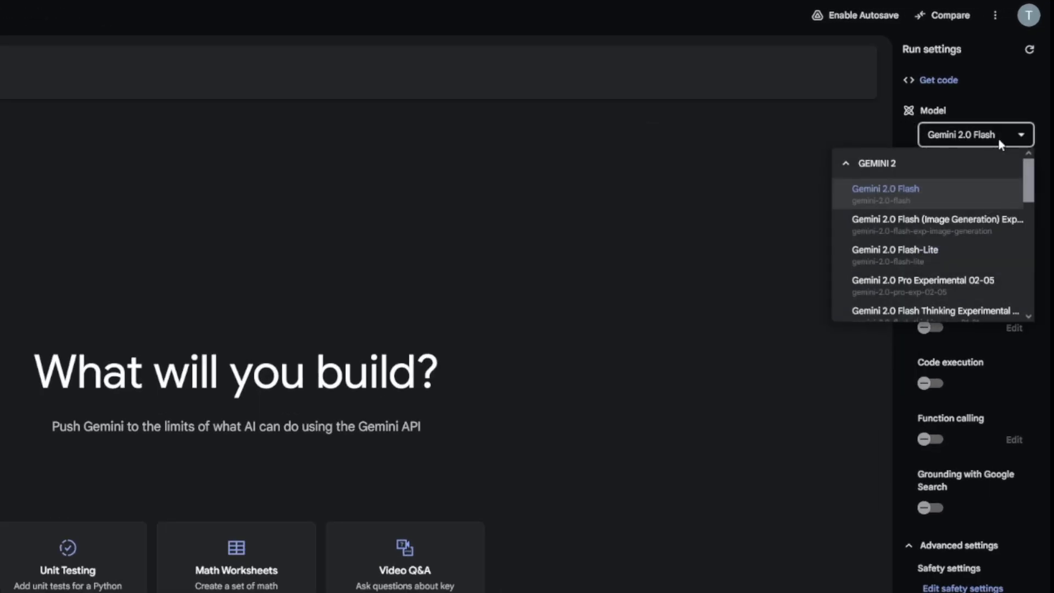
pyautogui.moveTo(920, 225)
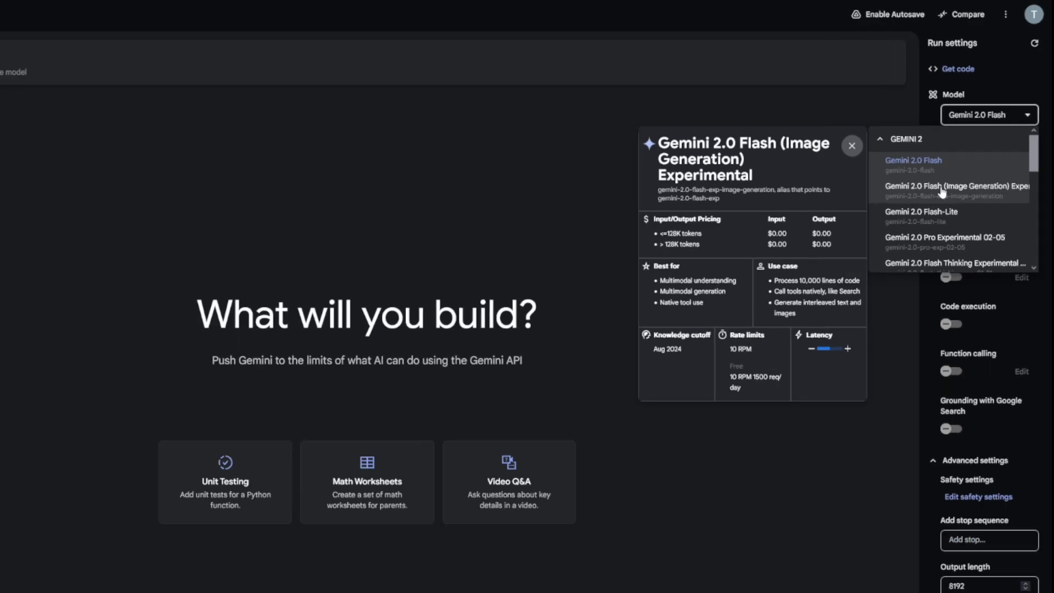
pyautogui.click(919, 222)
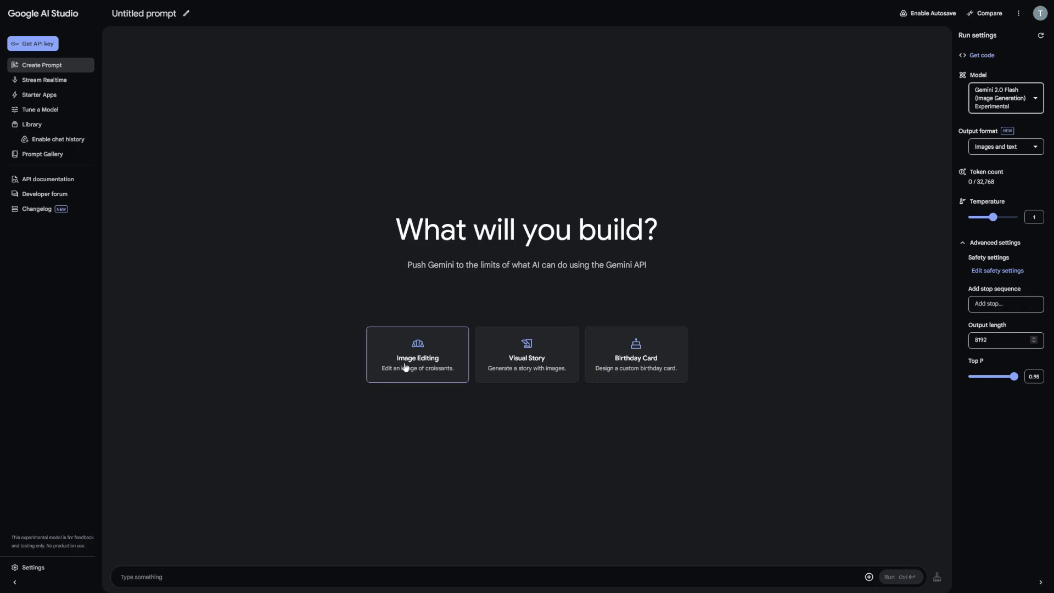
# Run the Visual Story example to generate the illustrated white baby goat story.
pyautogui.click(515, 354)
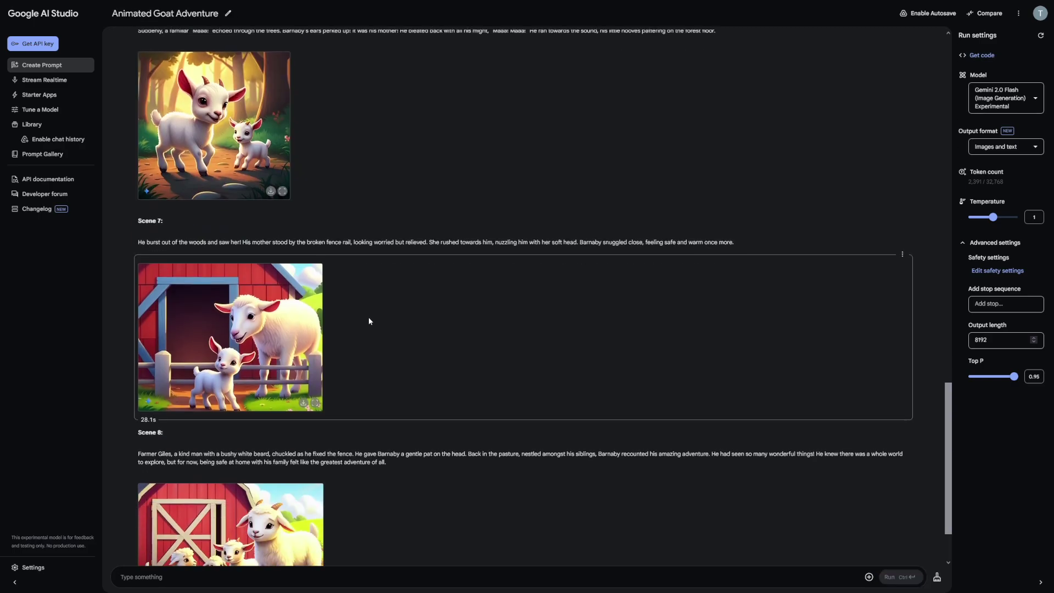
pyautogui.moveTo(237, 370); pyautogui.dragTo(395, 376)
pyautogui.click(395, 377)
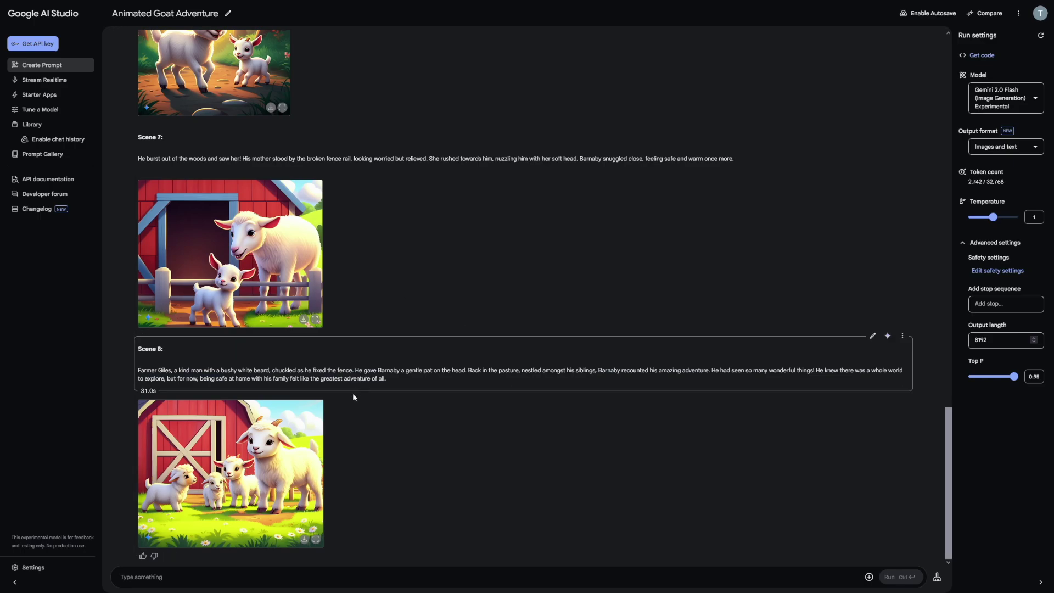
pyautogui.scroll(1, 272, 284)
pyautogui.scroll(10, 345, 339)
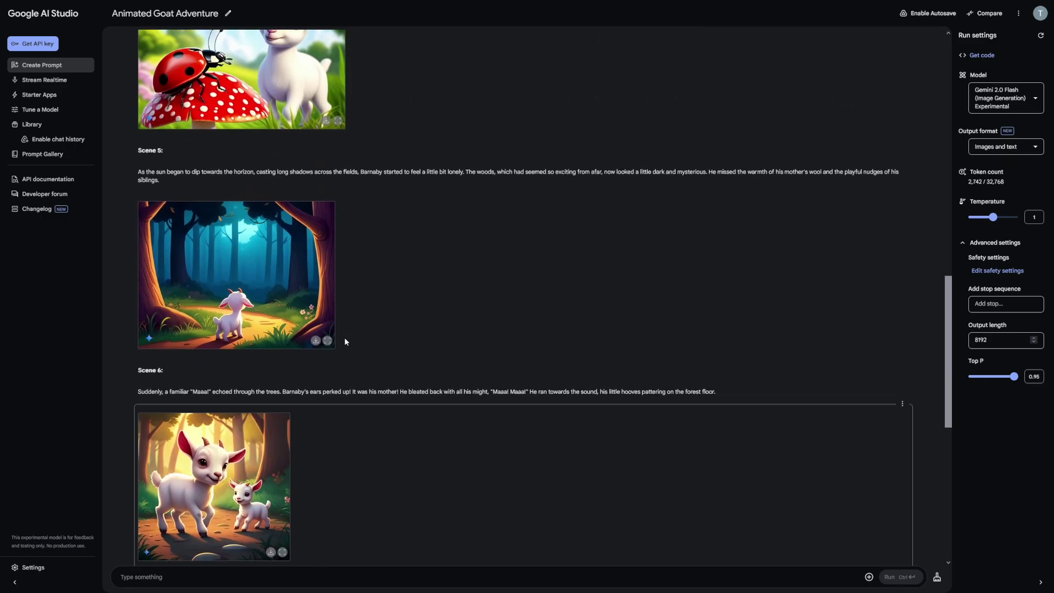
pyautogui.scroll(15, 344, 340)
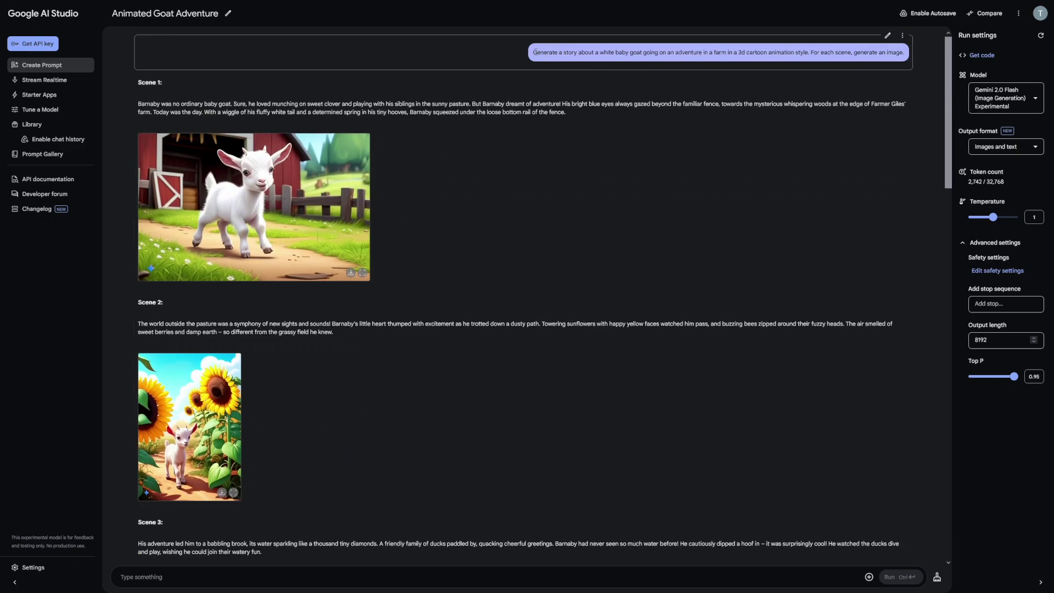
pyautogui.hotkey('ctrl', '+')
pyautogui.hotkey('ctrl', '+')
pyautogui.hotkey('ctrl', '+')
pyautogui.hotkey('ctrl', '+')
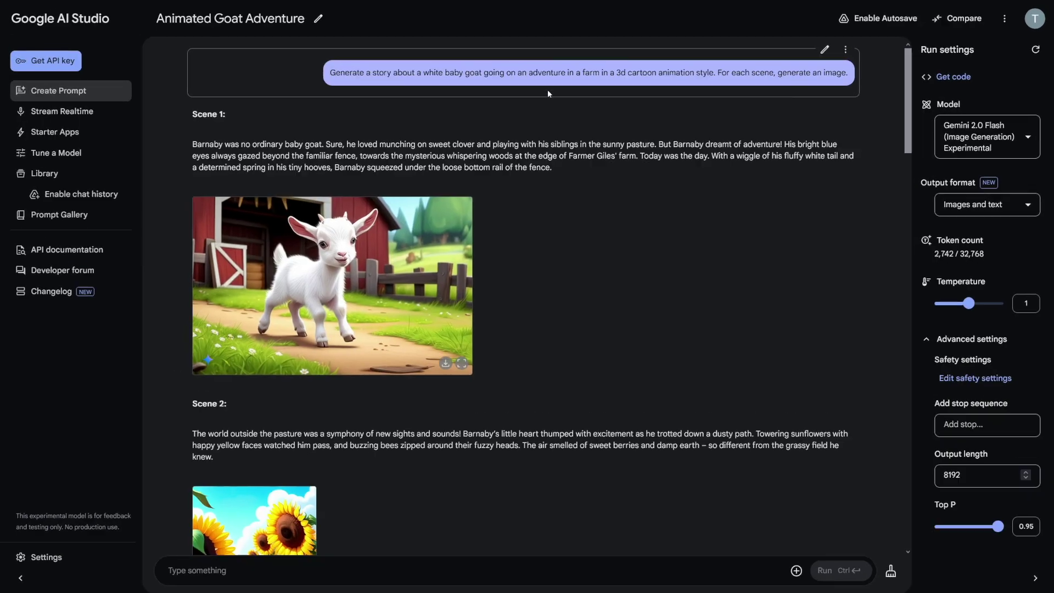
pyautogui.hotkey('ctrl', '-')
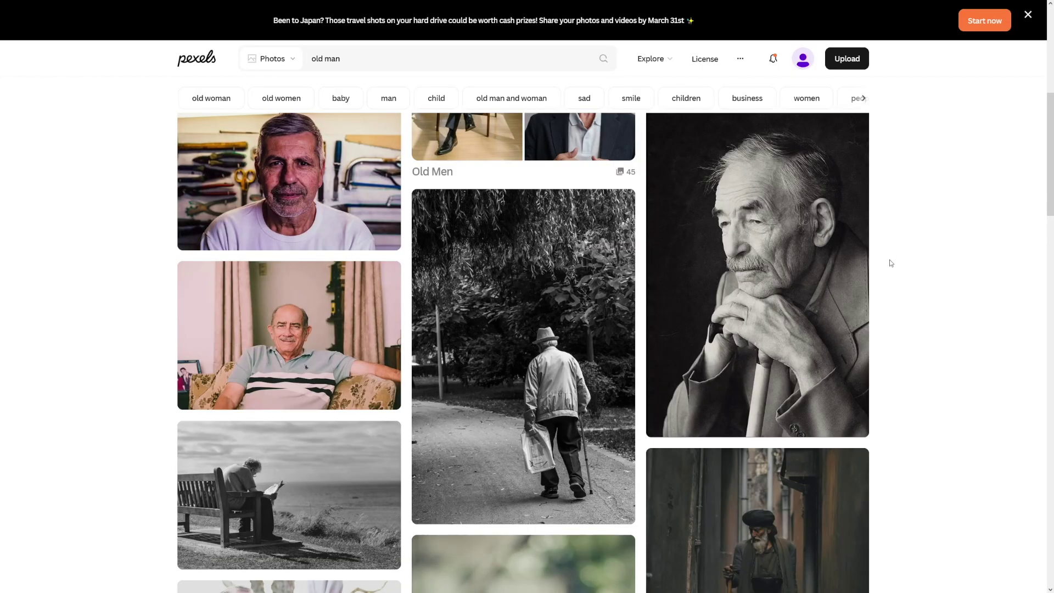
# Open the black-and-white Pexels portrait of the old man resting on a cane.
pyautogui.click(766, 265)
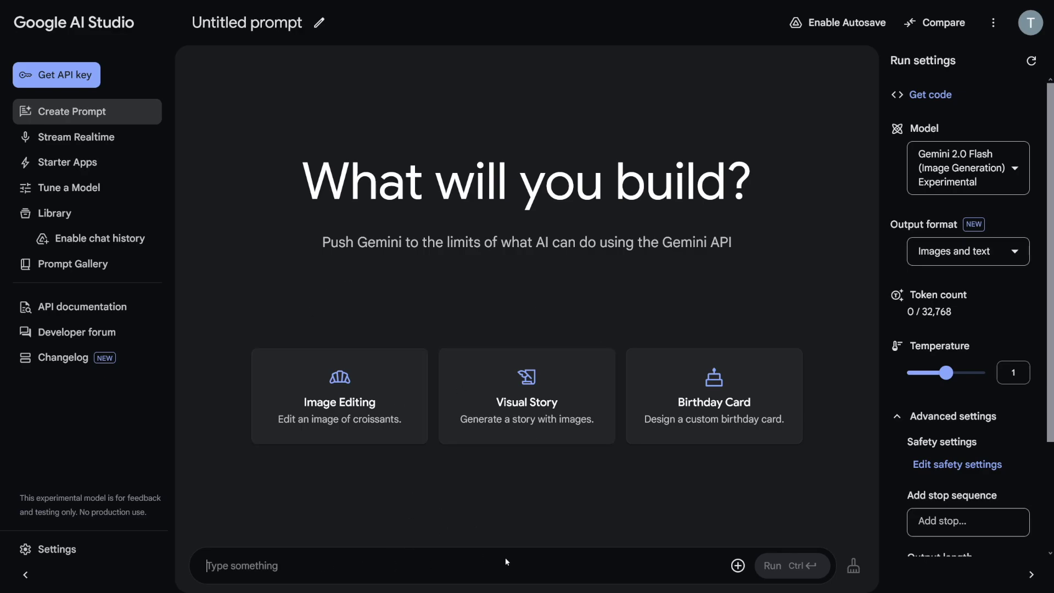
# Attach the old man portrait and write 'make this man look into the camera'.
pyautogui.click(738, 567)
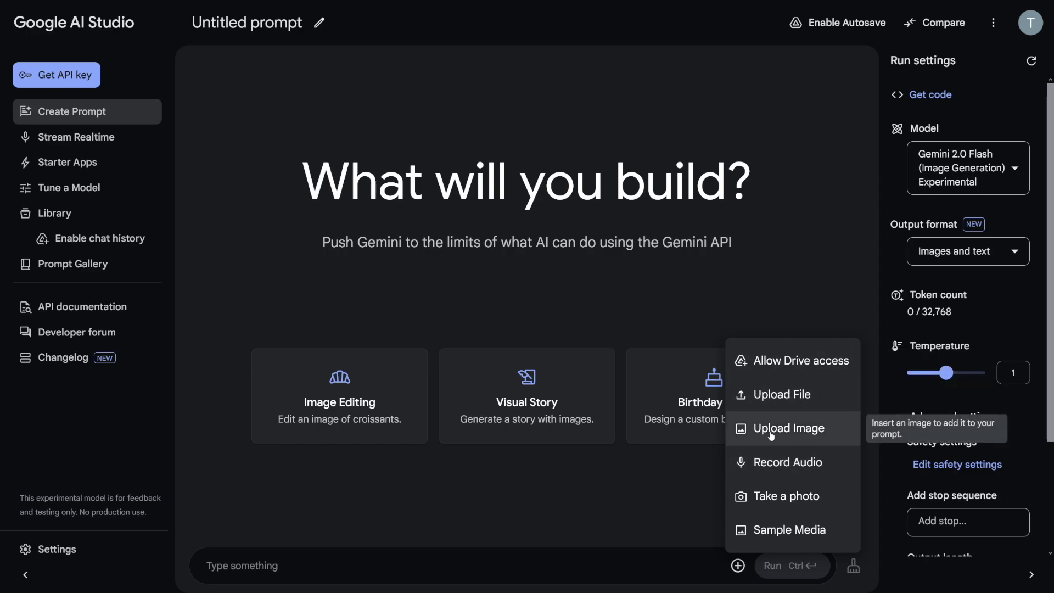
pyautogui.click(789, 428)
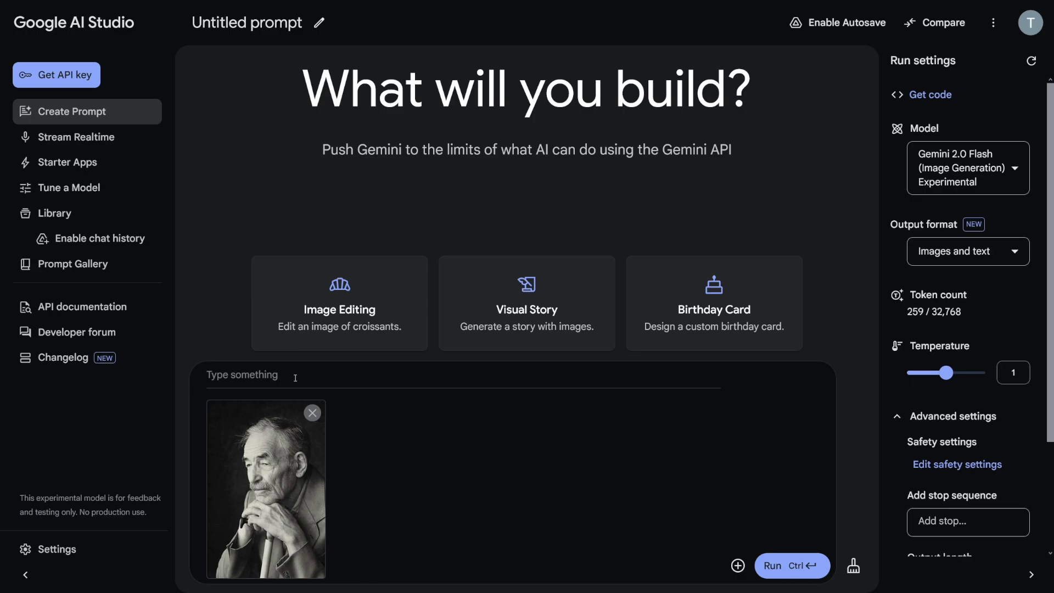
pyautogui.write('make this man look into the camera')
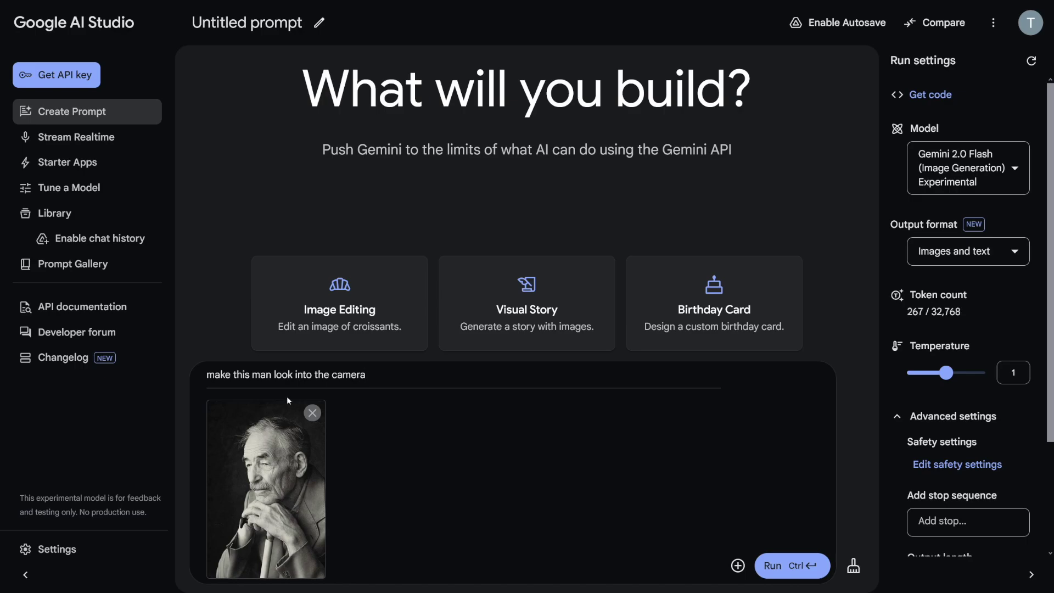
# Send the portrait with the look-into-the-camera request to get the edited image.
pyautogui.click(793, 571)
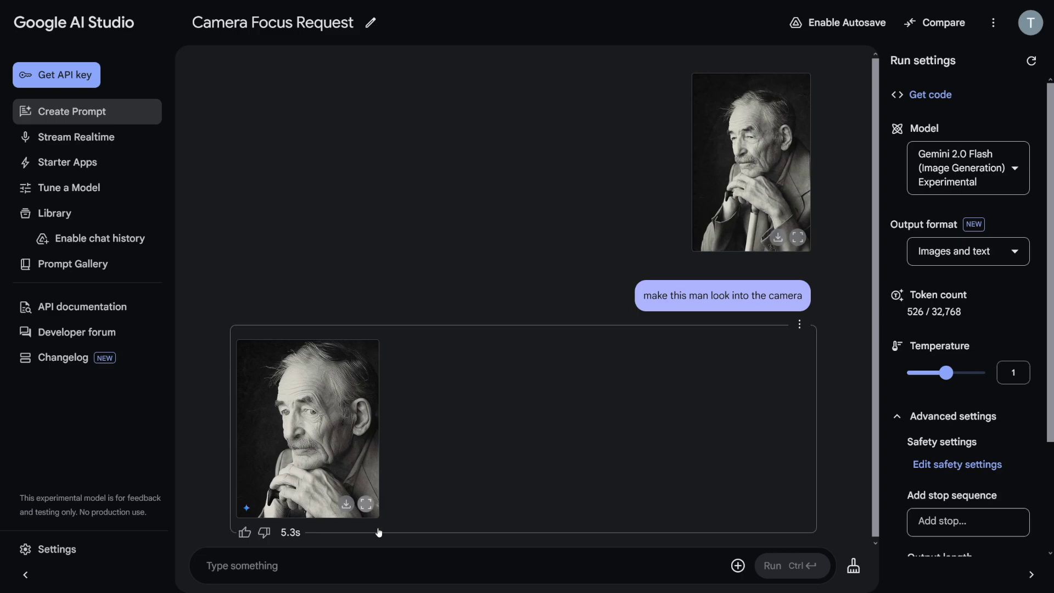
# Ask Gemini to 'make the picture like its a passport photo'.
pyautogui.click(405, 566)
pyautogui.write('make th')
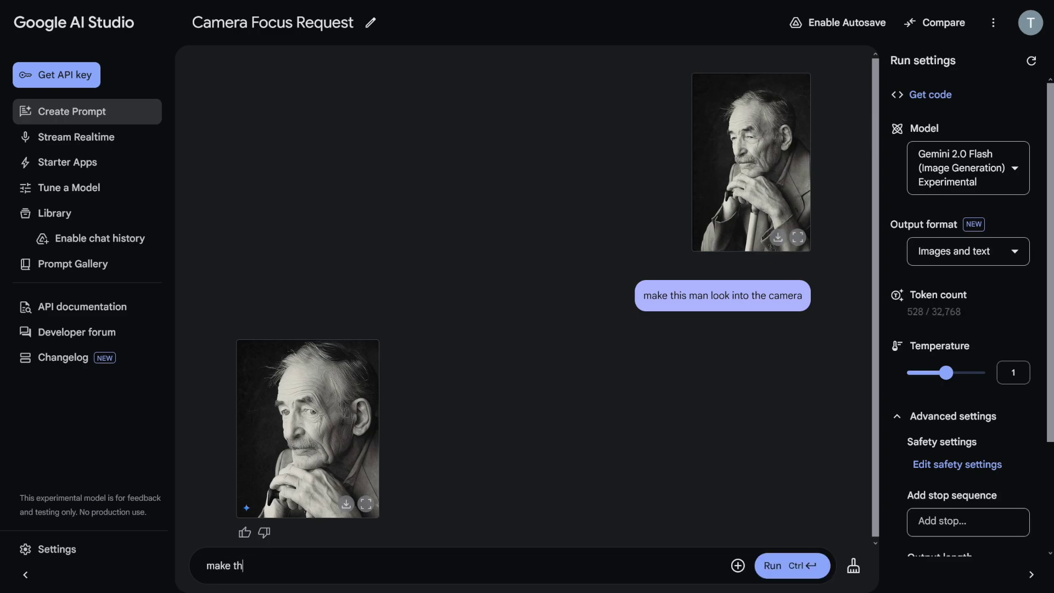
pyautogui.write('e picture like its a passp')
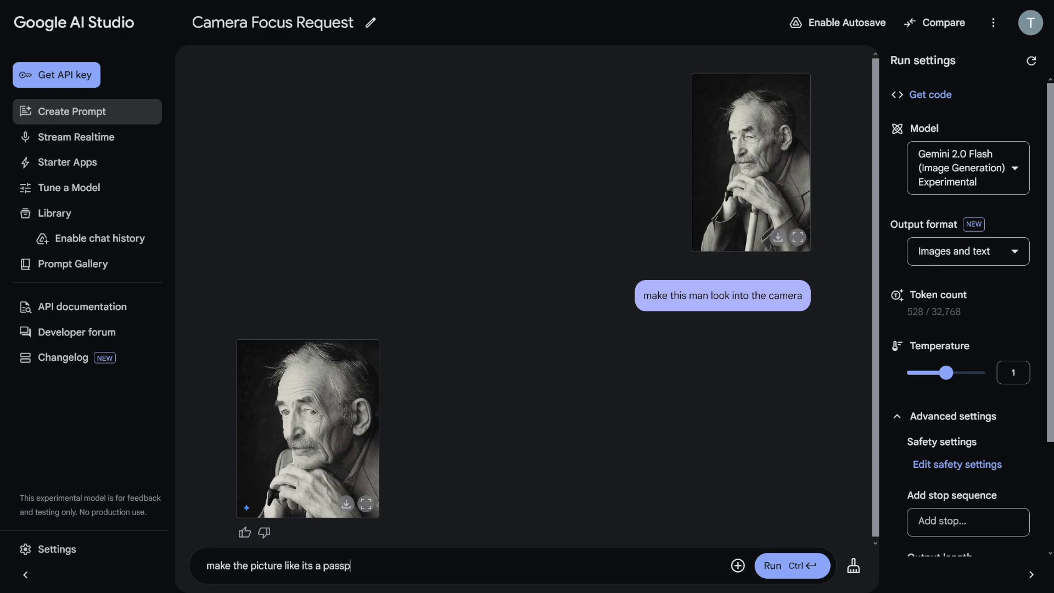
pyautogui.write('ort')
pyautogui.press('BackSpace')
pyautogui.press('BackSpace')
pyautogui.press('BackSpace')
pyautogui.write('ort photo')
pyautogui.hotkey('ctrl', 'Return')
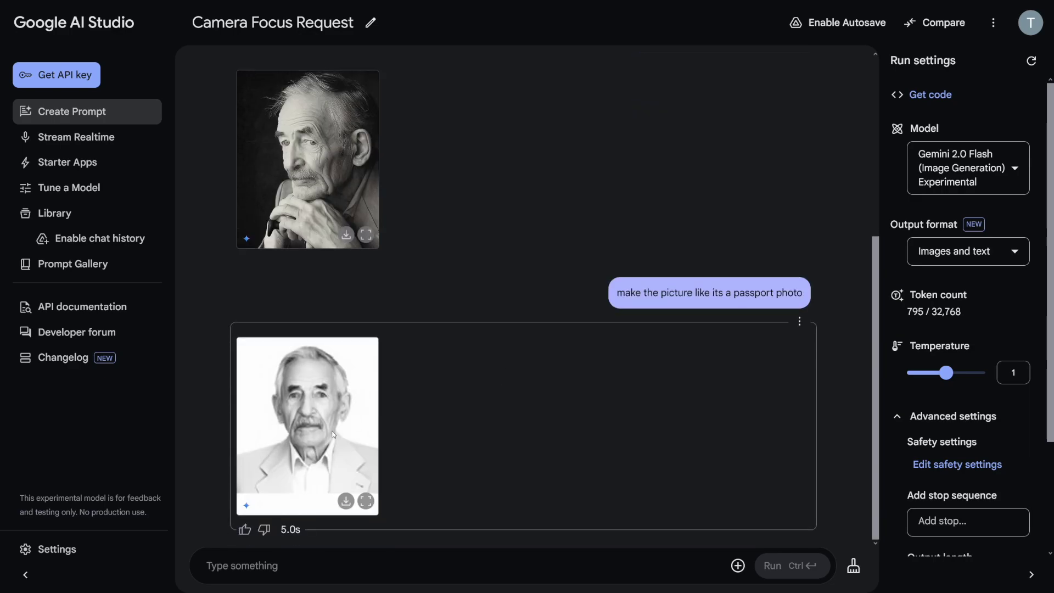
# Reattach the original old-man portrait to a new prompt.
pyautogui.scroll(3, 416, 430)
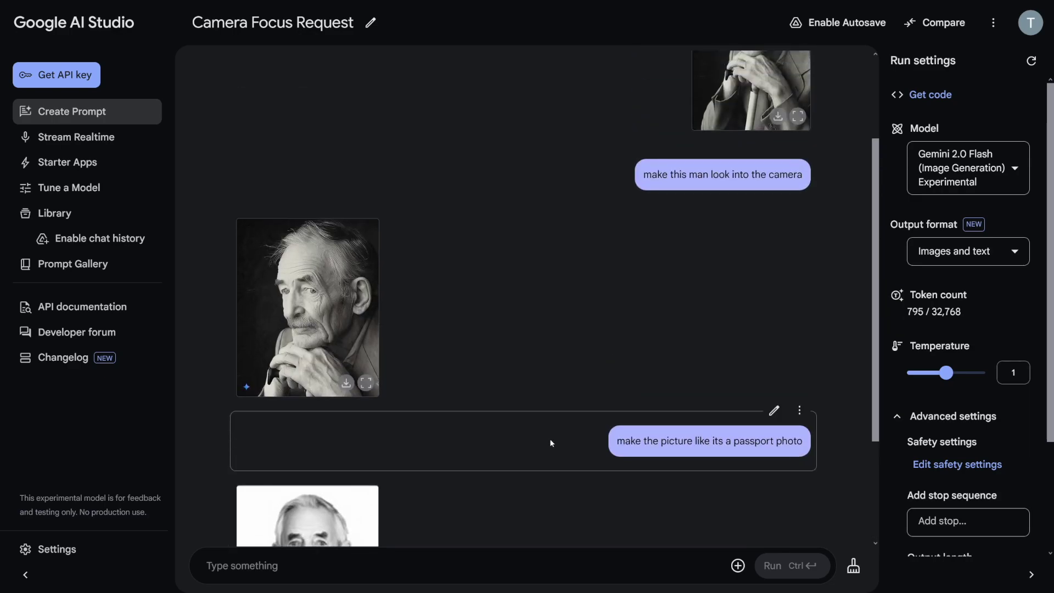
pyautogui.scroll(-3, 551, 442)
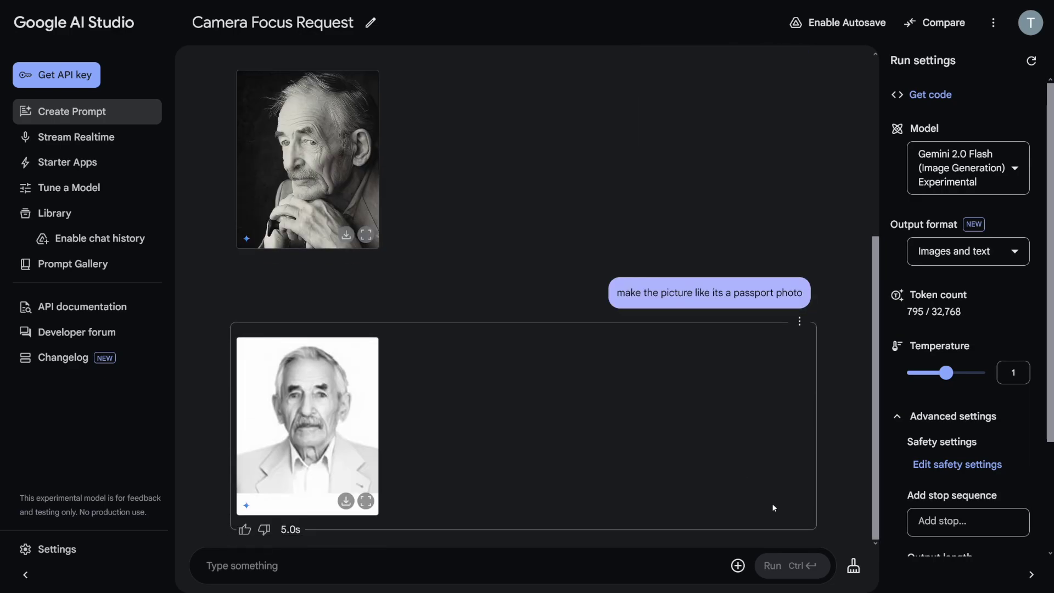
pyautogui.click(738, 566)
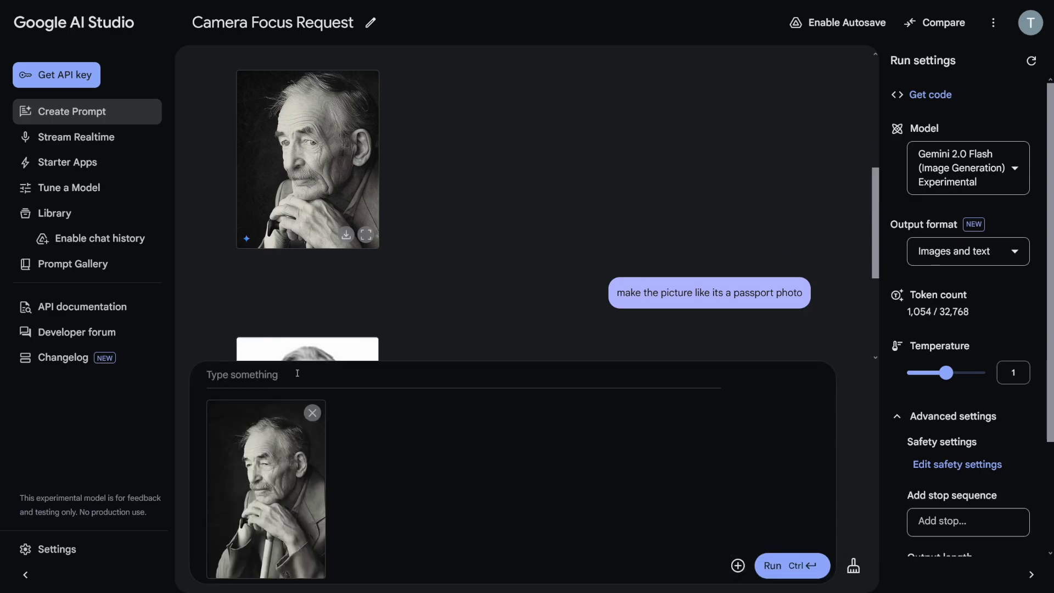
# Request 'make this man smiling' and inspect the smiling portrait at full size.
pyautogui.write('make this man s')
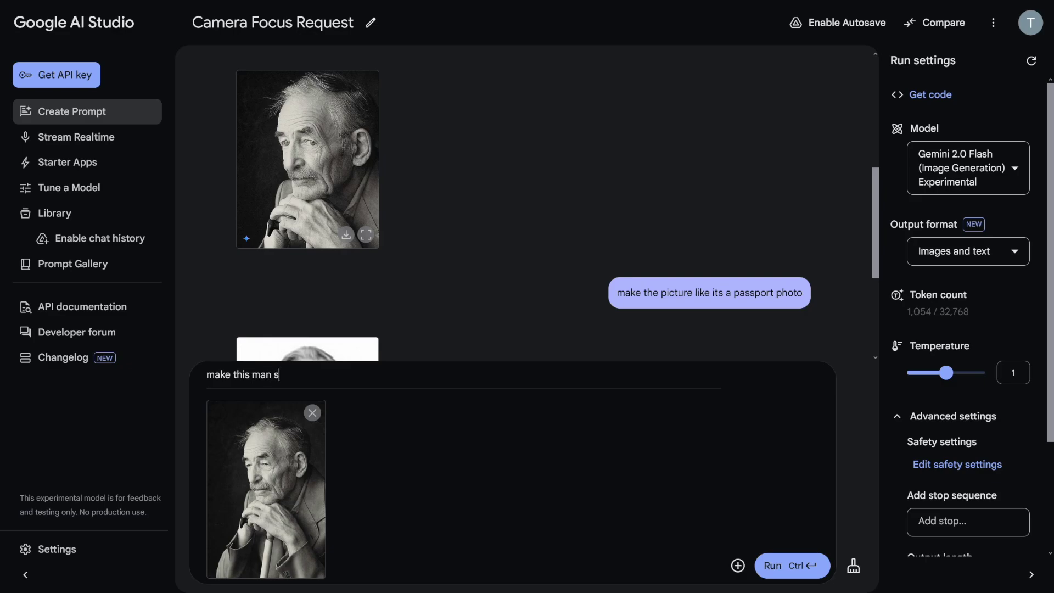
pyautogui.write('miling')
pyautogui.hotkey('ctrl', 'Return')
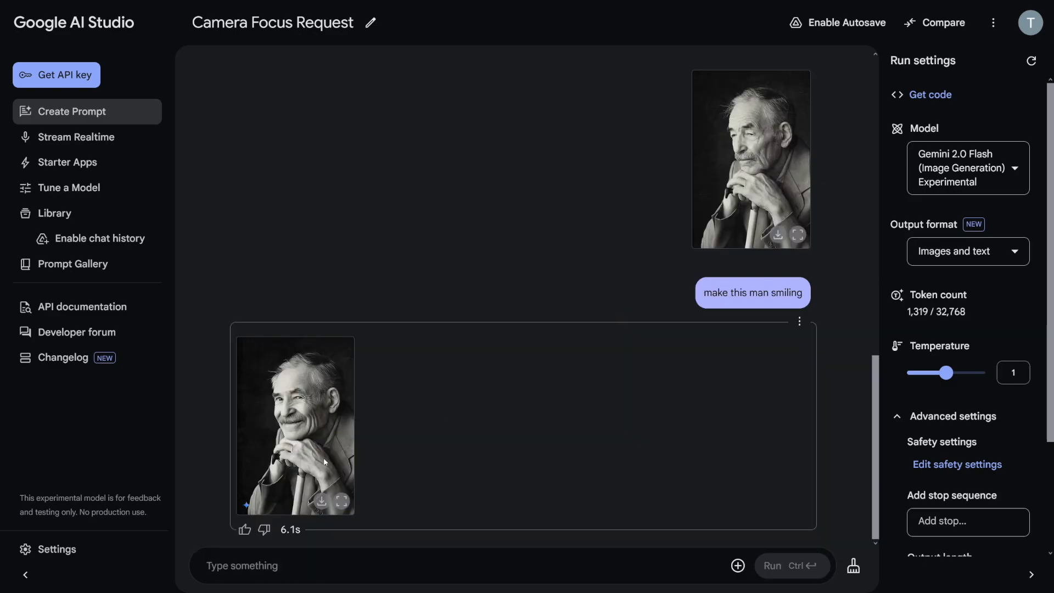
pyautogui.click(342, 500)
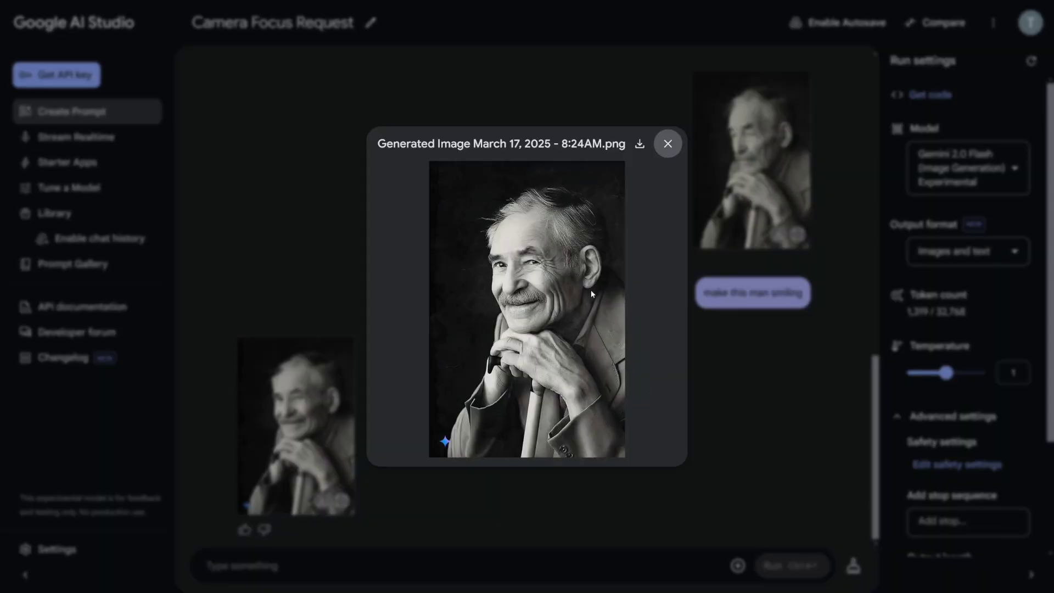
pyautogui.click(667, 145)
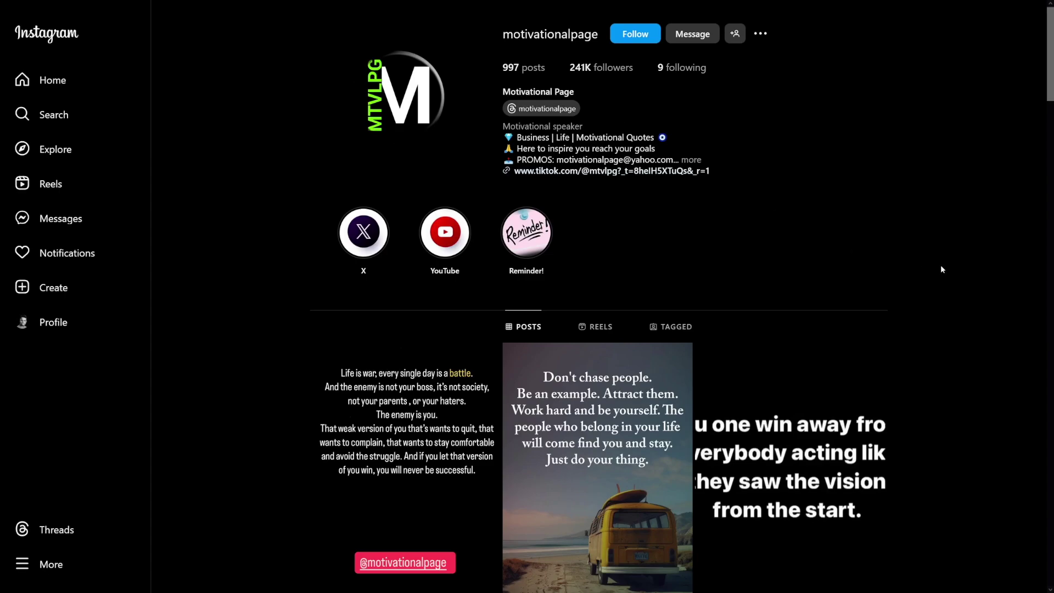
pyautogui.scroll(-7, 942, 269)
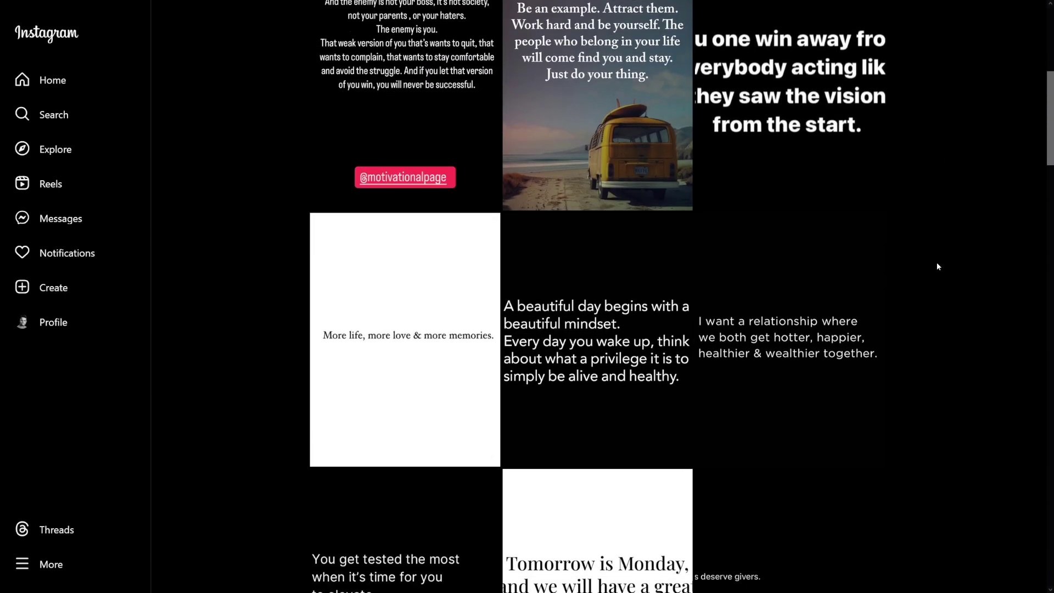
pyautogui.scroll(-2, 938, 266)
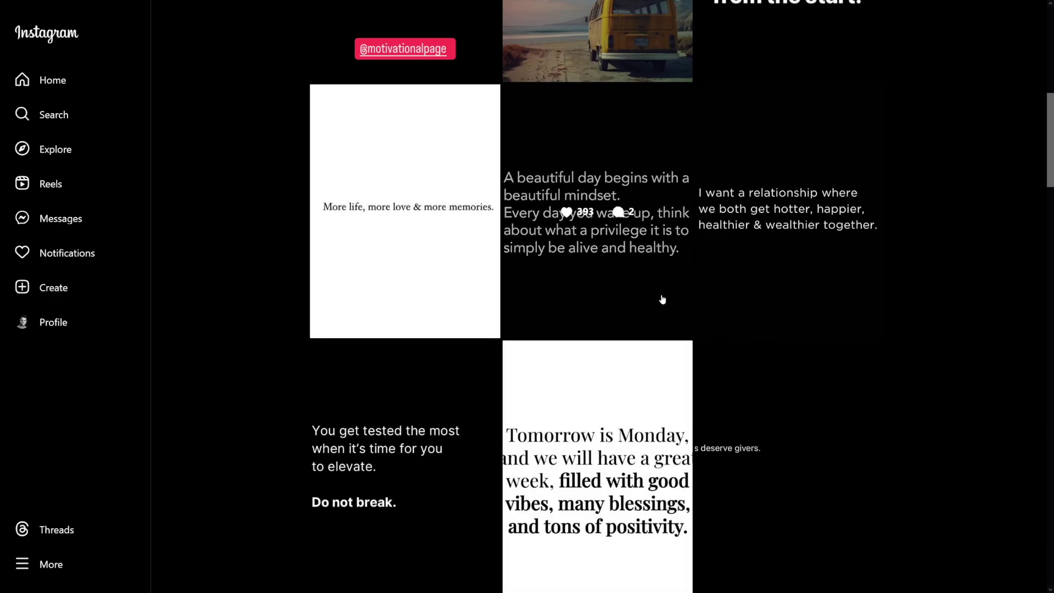
pyautogui.scroll(-7, 693, 284)
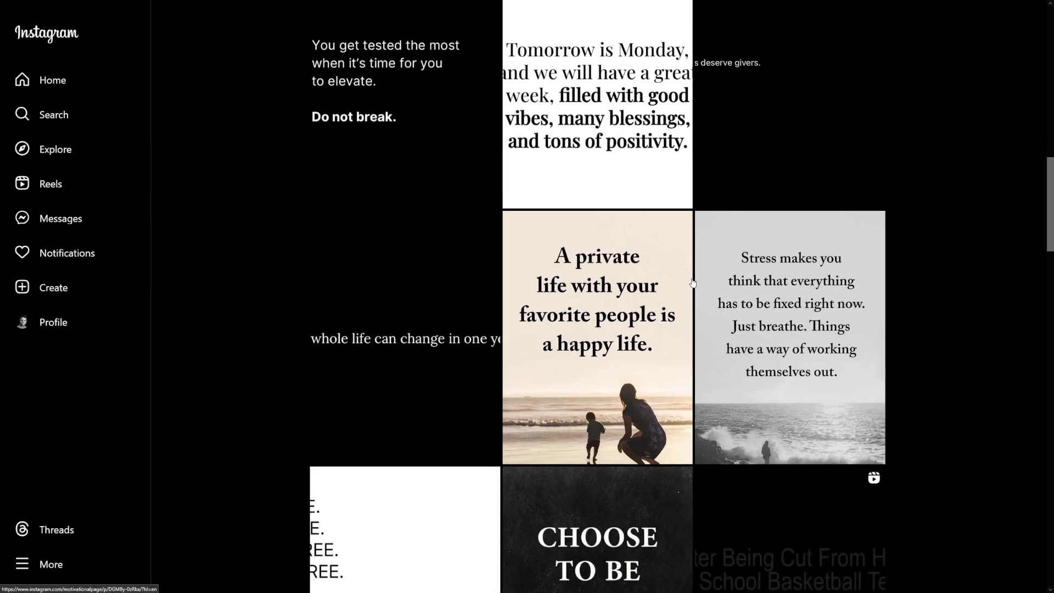
pyautogui.scroll(-6, 693, 283)
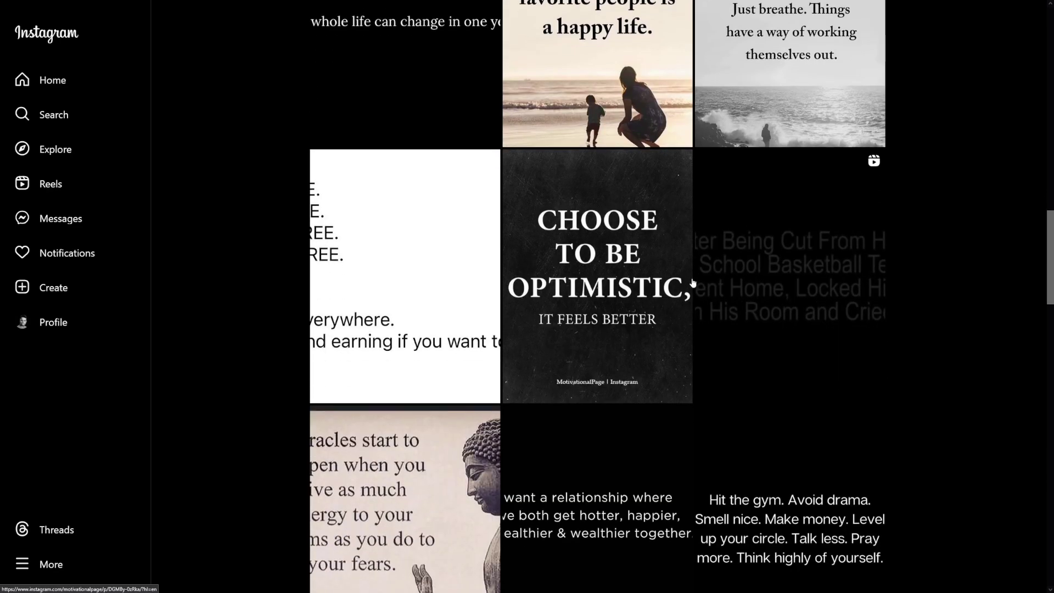
pyautogui.scroll(10, 692, 277)
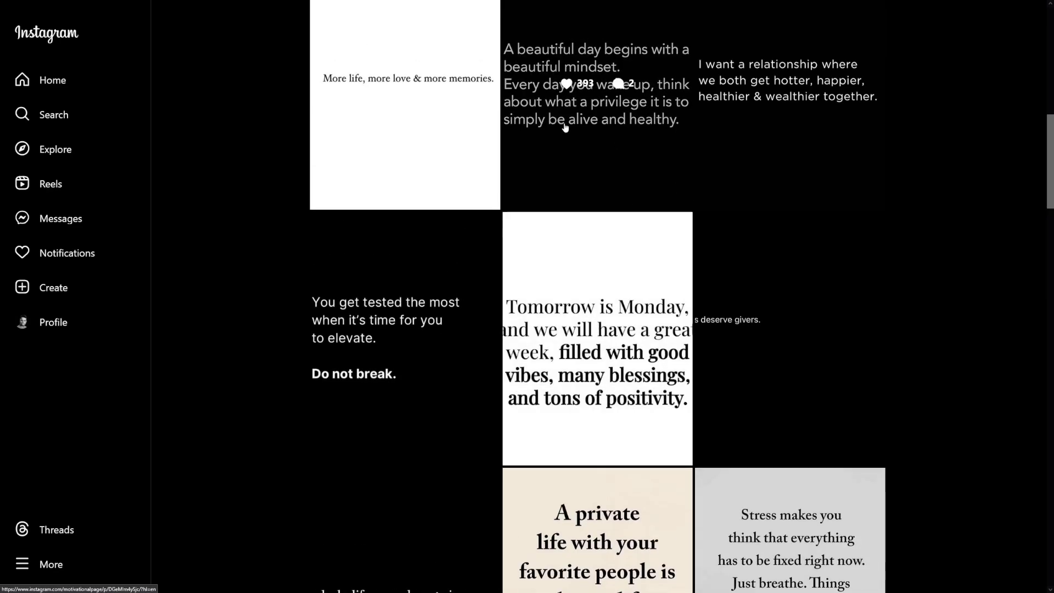
pyautogui.scroll(3, 636, 263)
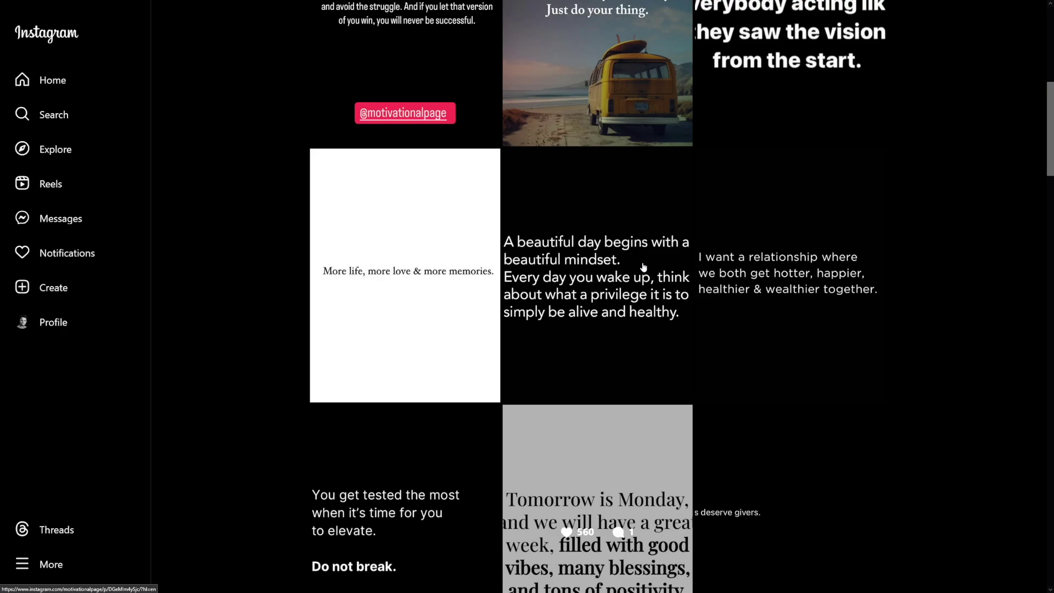
pyautogui.scroll(2, 643, 267)
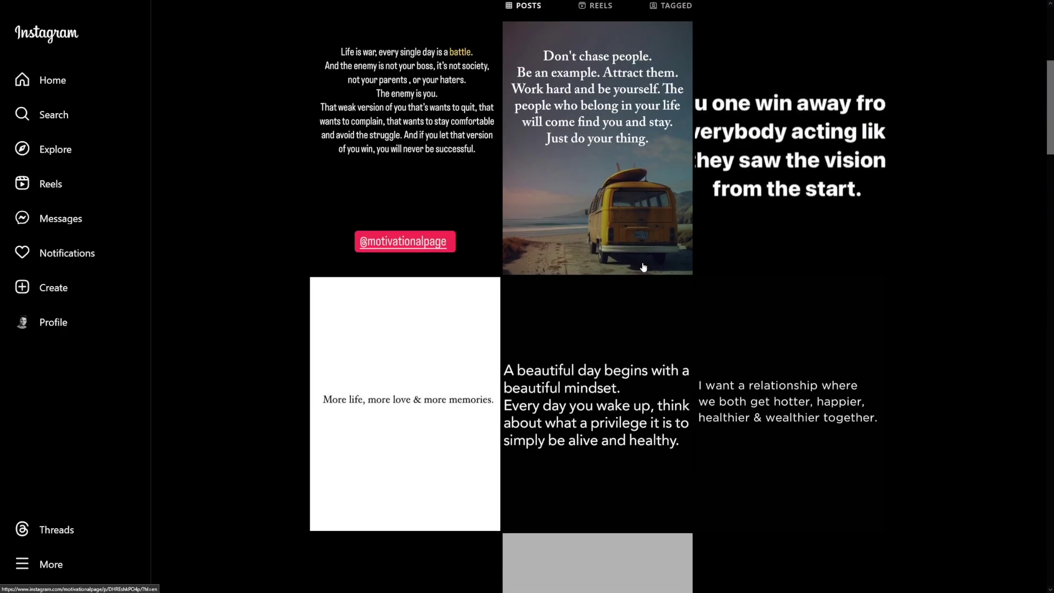
pyautogui.scroll(5, 644, 267)
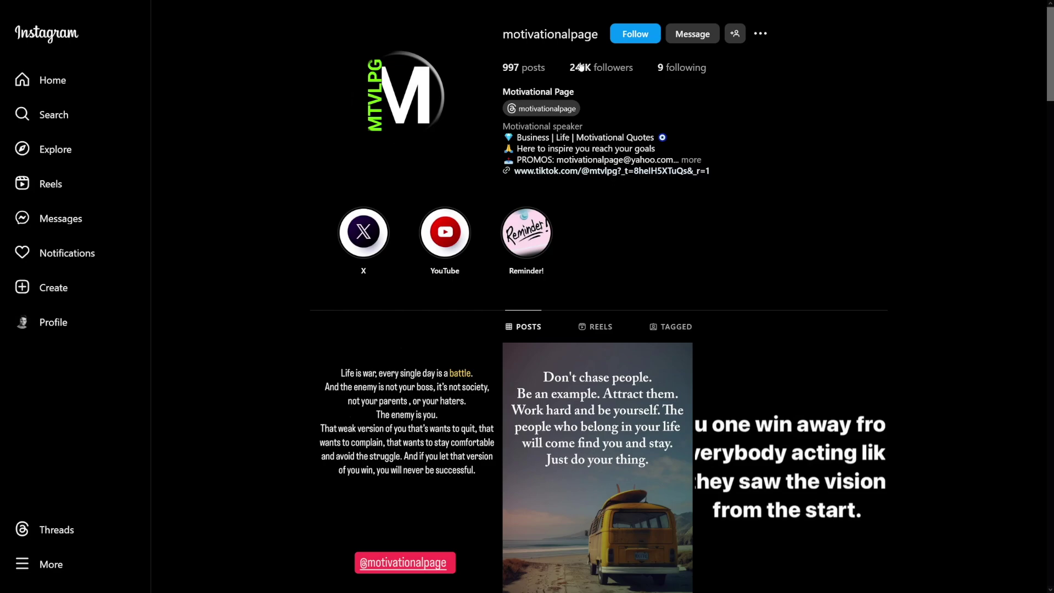
pyautogui.moveTo(569, 67); pyautogui.dragTo(633, 67)
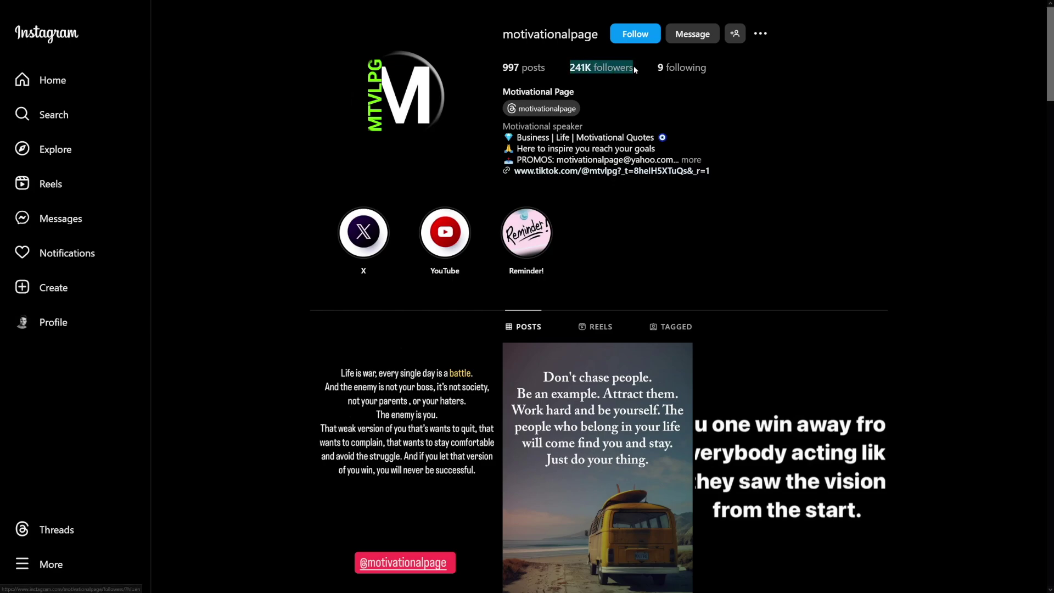
pyautogui.click(634, 65)
pyautogui.scroll(-3, 662, 319)
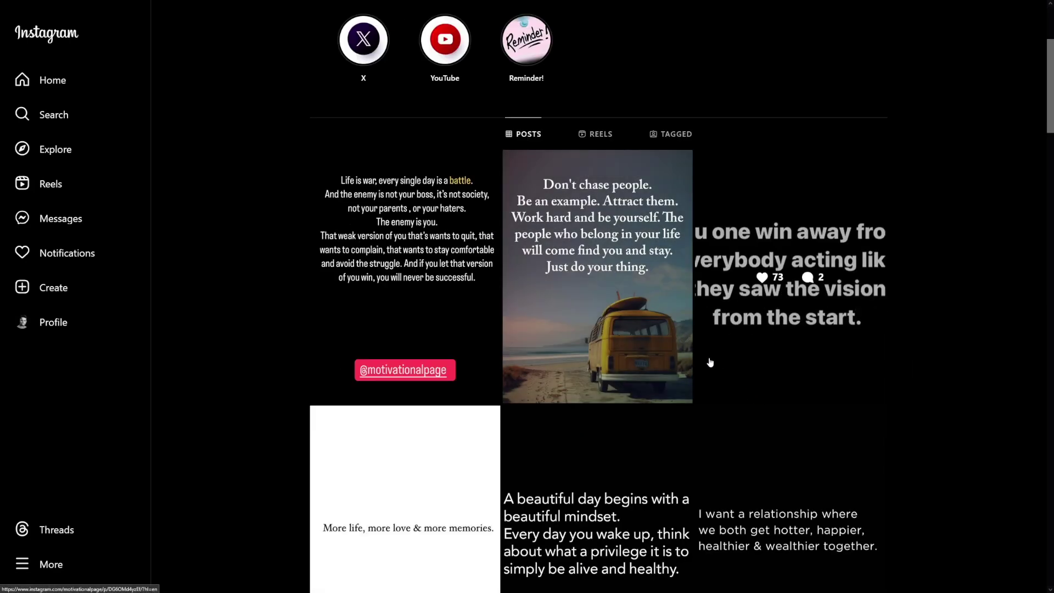
pyautogui.scroll(-3, 701, 331)
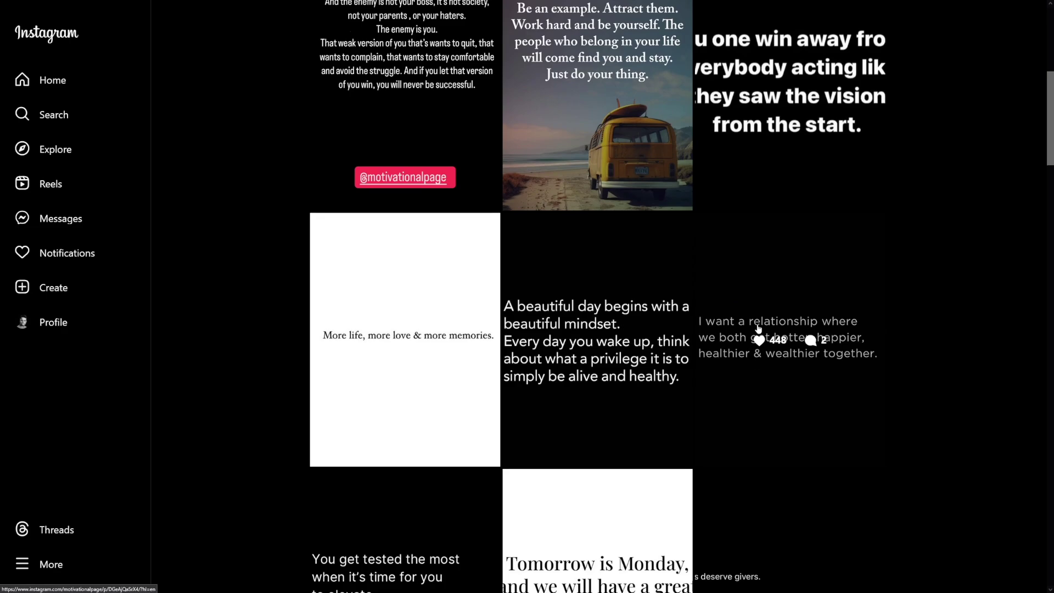
pyautogui.scroll(-3, 758, 328)
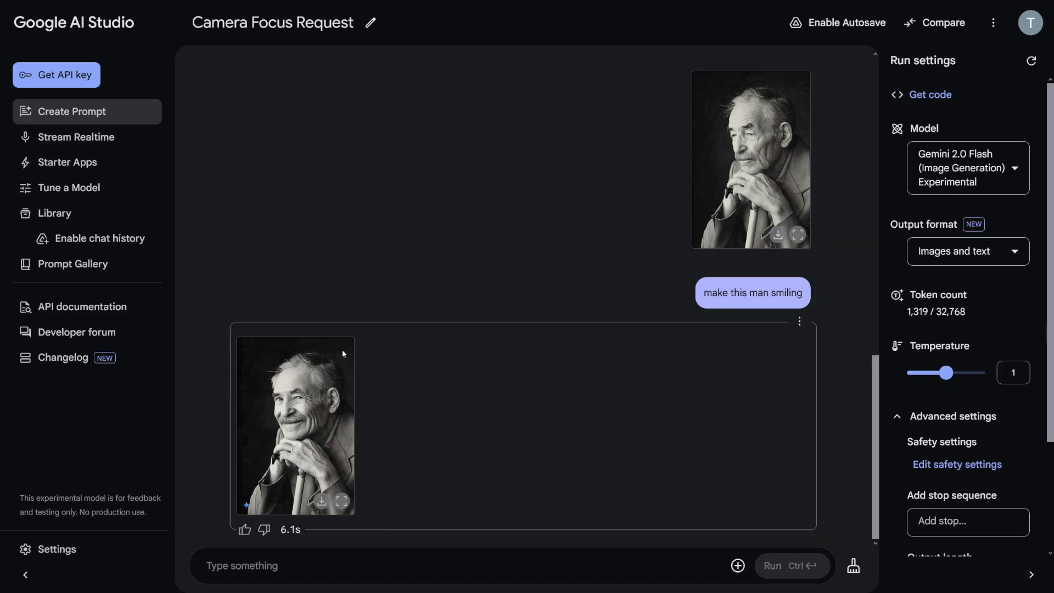
# Switch the Camera Focus Request chat's model to Gemini 2.0 Flash.
pyautogui.scroll(9, 417, 264)
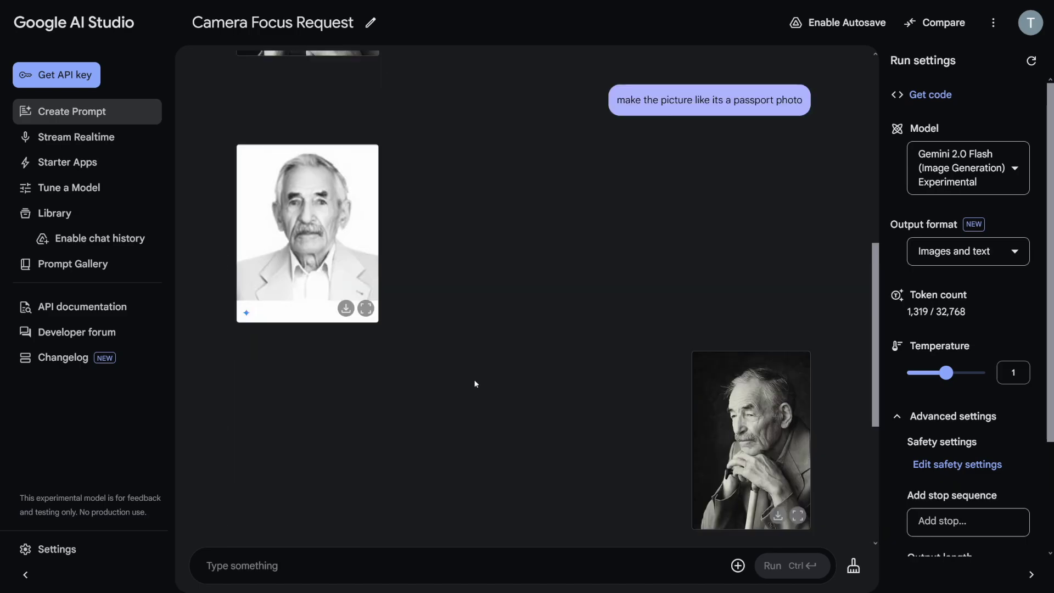
pyautogui.scroll(-4, 474, 313)
pyautogui.scroll(-5, 475, 314)
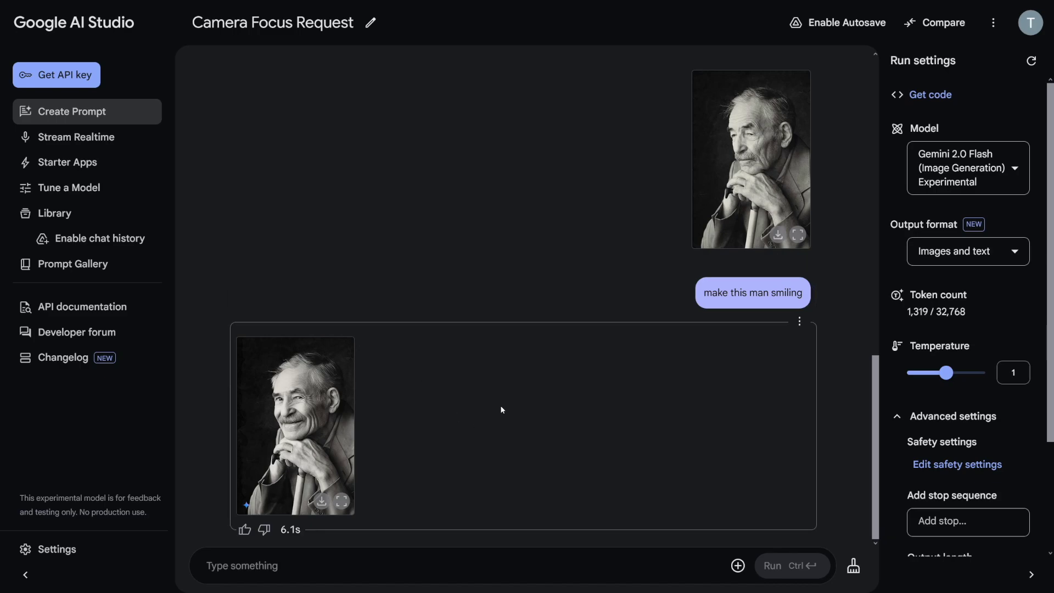
pyautogui.click(1012, 171)
pyautogui.click(895, 241)
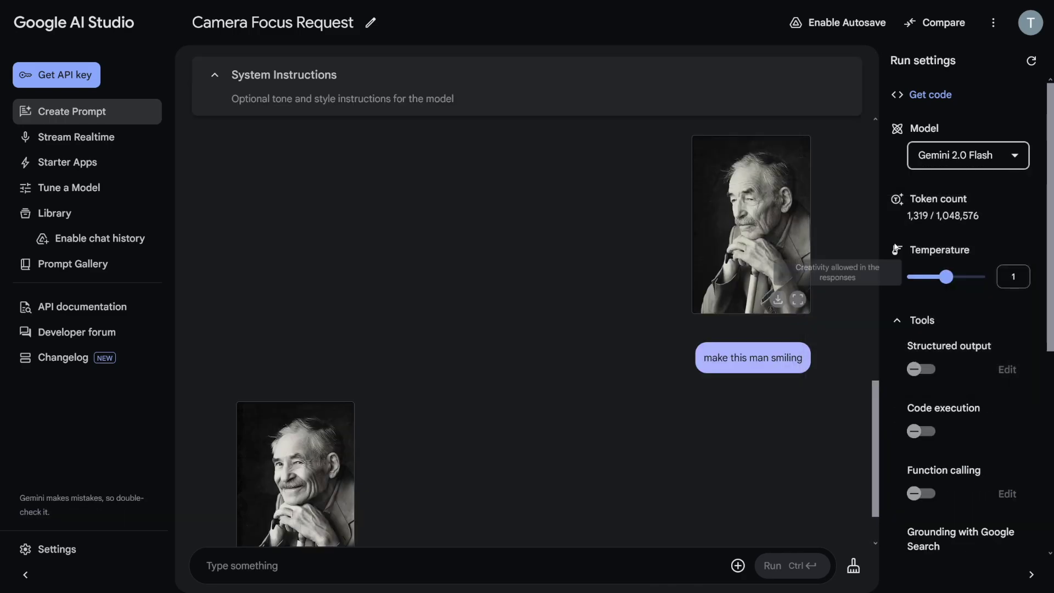
pyautogui.scroll(-1, 492, 465)
pyautogui.click(442, 567)
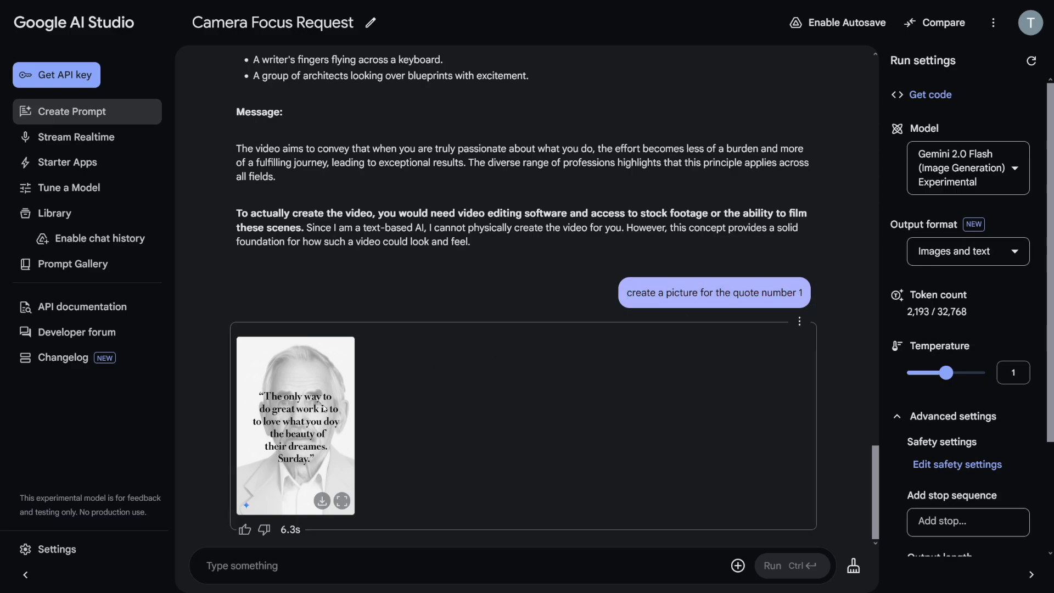
# View the generated quote-number-1 image full size, then review the chat.
pyautogui.click(342, 501)
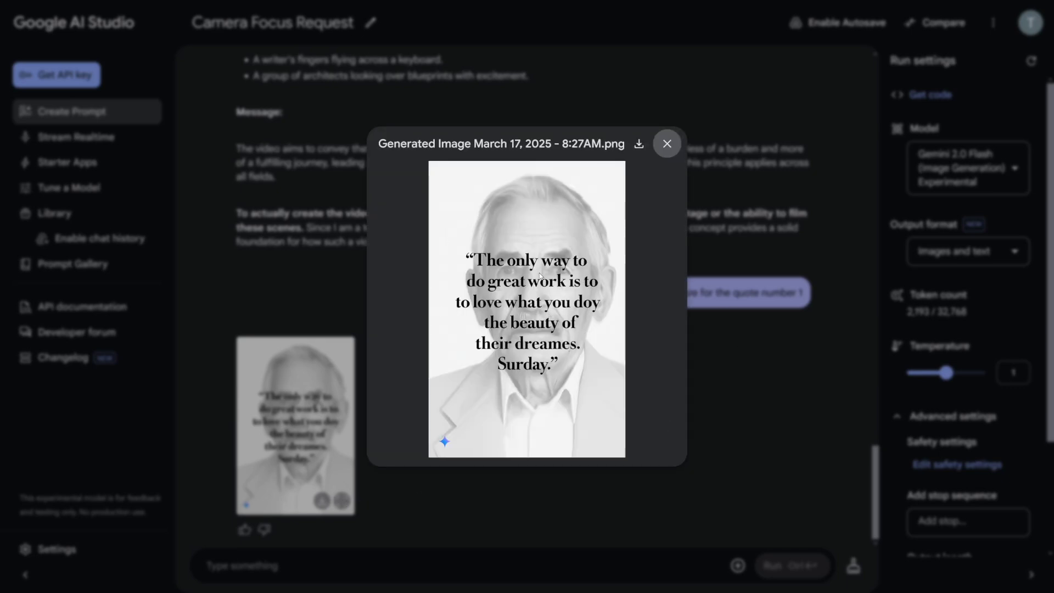
pyautogui.click(667, 143)
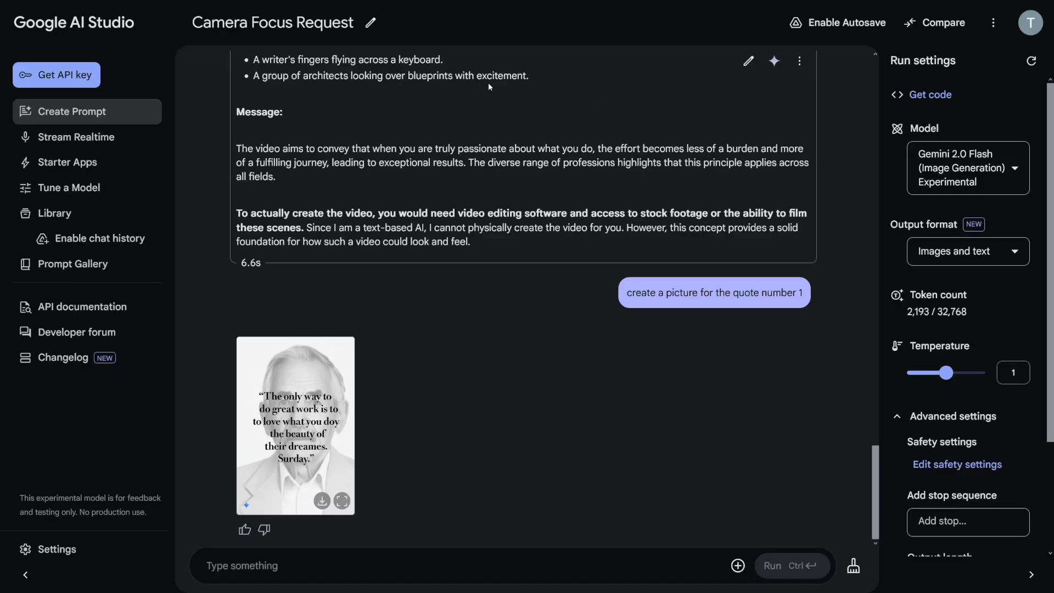
pyautogui.scroll(12, 479, 351)
pyautogui.scroll(-5, 481, 360)
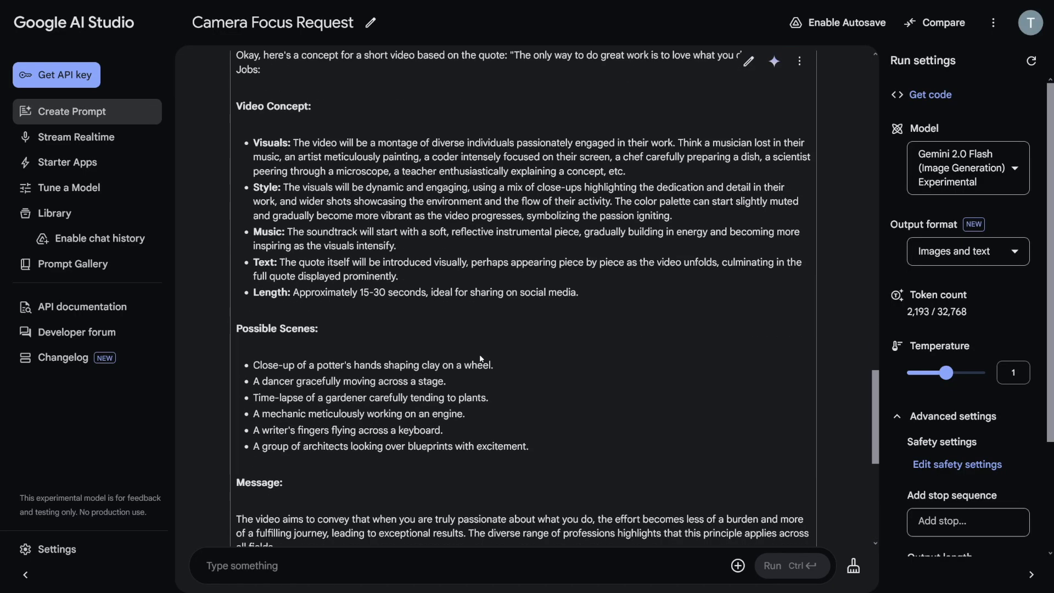
pyautogui.scroll(-7, 538, 346)
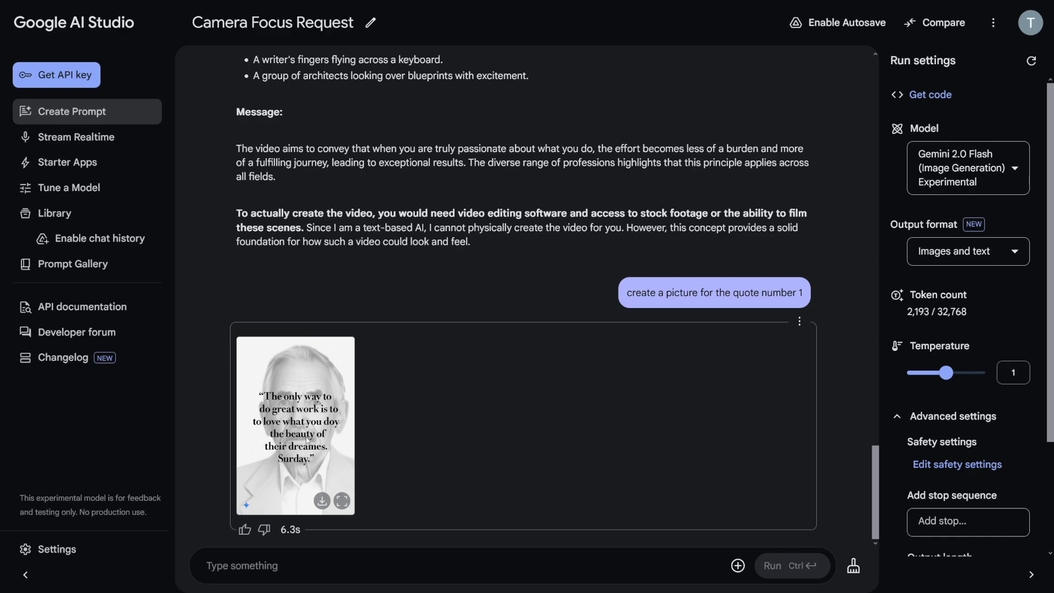